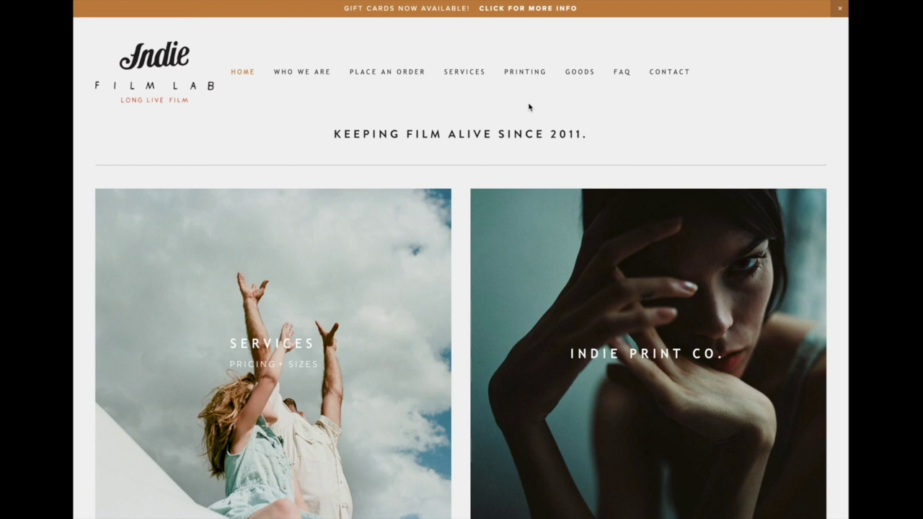
Step: Open the Indie Film Lab online order form from PLACE AN ORDER
{"action": "left_click", "coordinate": [422, 76]}
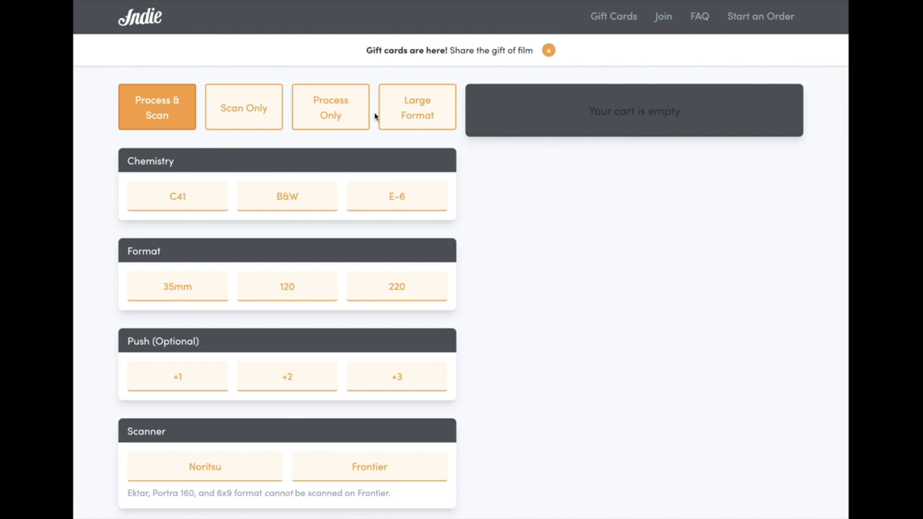
Step: Configure the roll as C41 chemistry, 35mm format, Noritsu scanner at L resolution ($19/roll)
{"action": "left_click", "coordinate": [203, 200]}
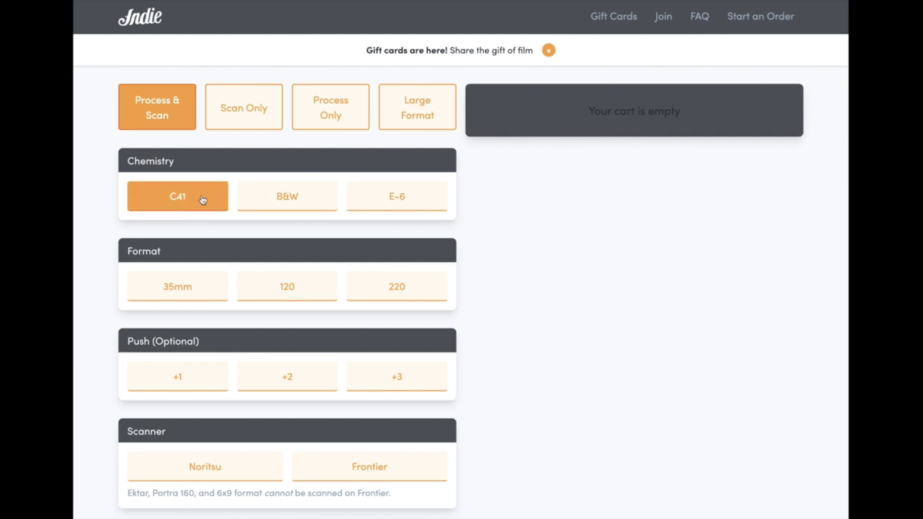
{"action": "left_click", "coordinate": [198, 289]}
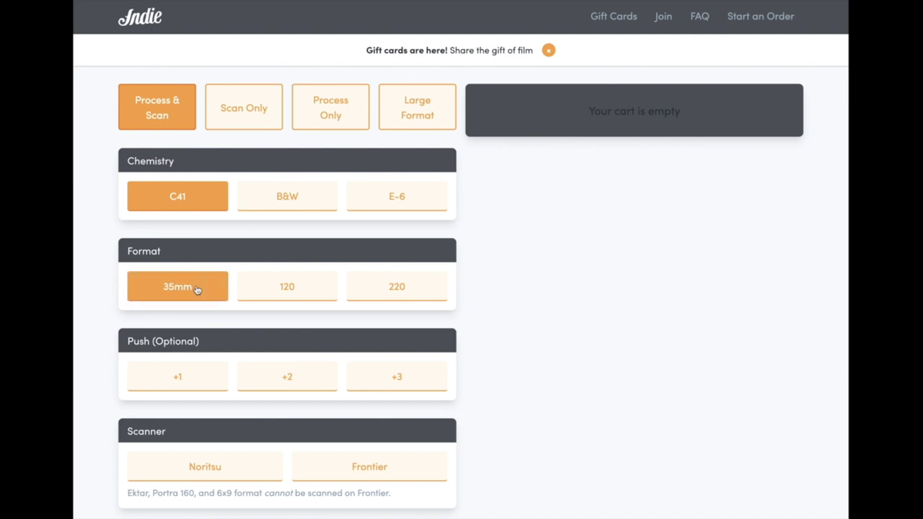
{"action": "scroll", "coordinate": [197, 290], "scroll_direction": "down", "scroll_amount": 2}
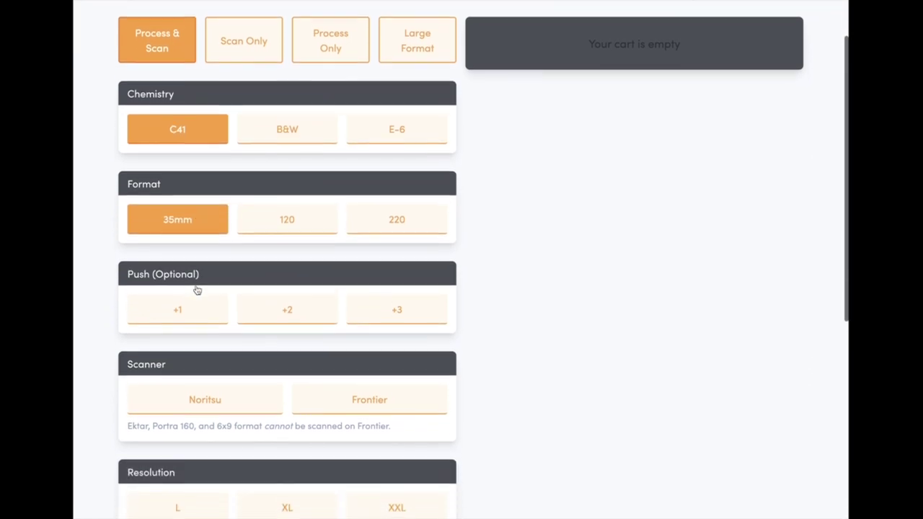
{"action": "scroll", "coordinate": [198, 289], "scroll_direction": "down", "scroll_amount": 2}
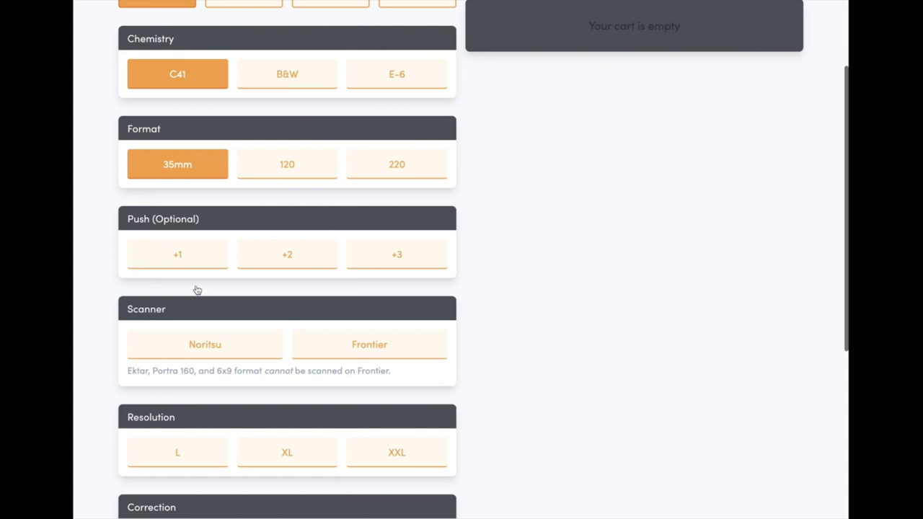
{"action": "scroll", "coordinate": [197, 290], "scroll_direction": "down", "scroll_amount": 1}
{"action": "scroll", "coordinate": [197, 290], "scroll_direction": "down", "scroll_amount": 1}
{"action": "scroll", "coordinate": [197, 290], "scroll_direction": "down", "scroll_amount": 1}
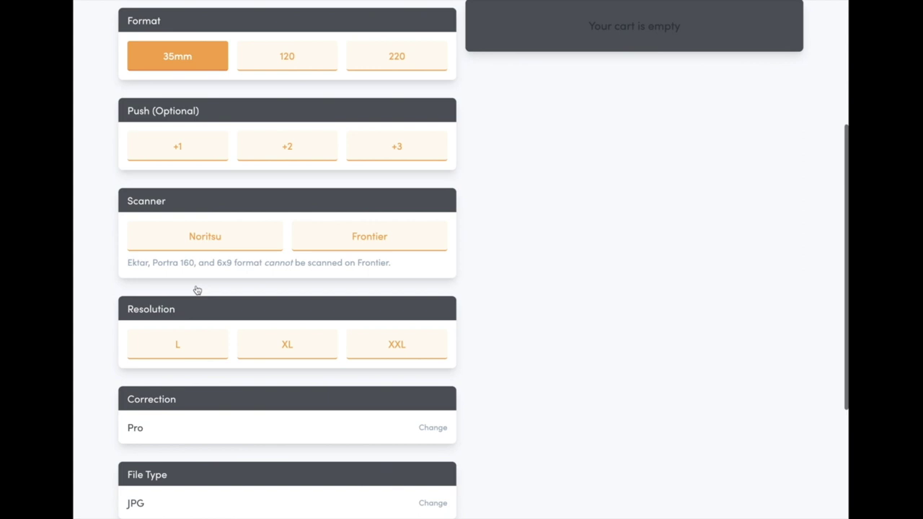
{"action": "scroll", "coordinate": [197, 290], "scroll_direction": "down", "scroll_amount": 1}
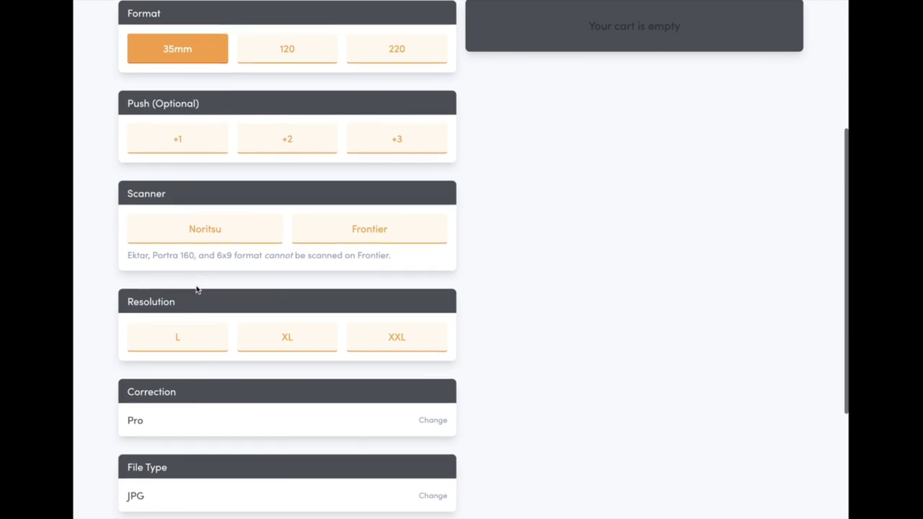
{"action": "left_click", "coordinate": [251, 239]}
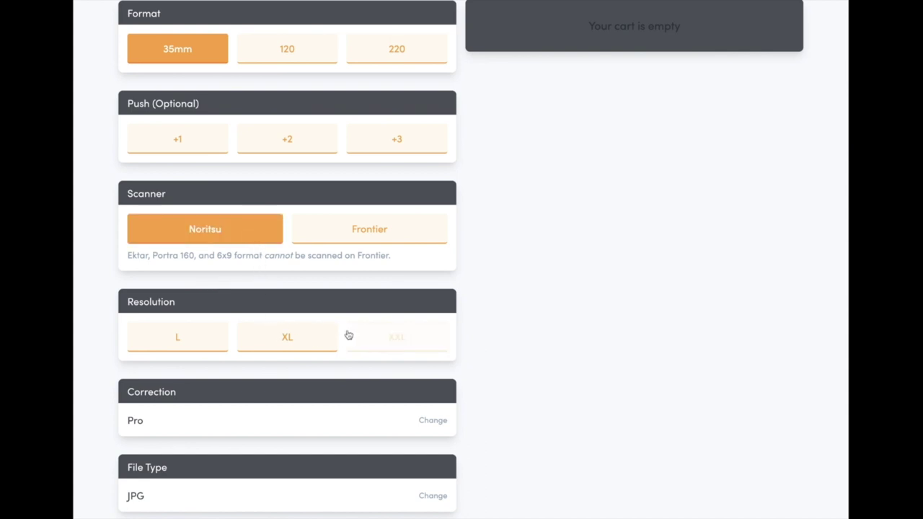
{"action": "left_click", "coordinate": [210, 345]}
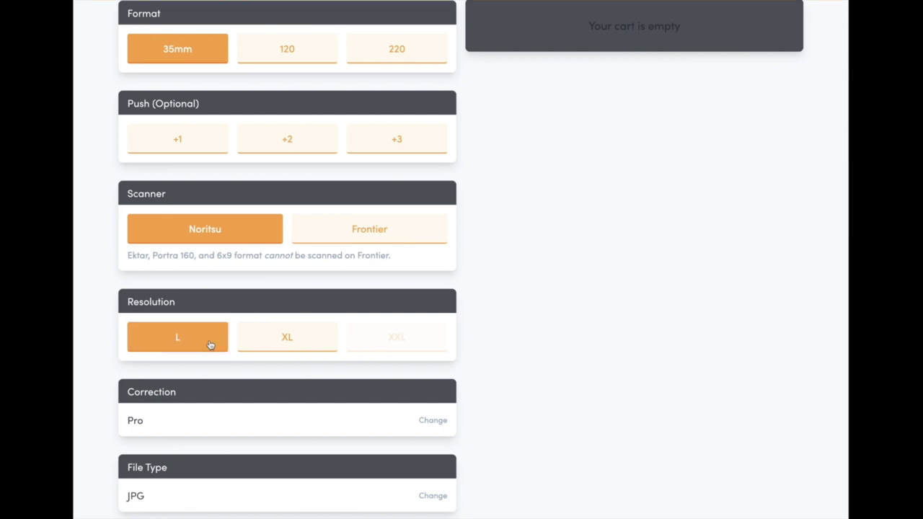
{"action": "scroll", "coordinate": [210, 345], "scroll_direction": "down", "scroll_amount": 1}
{"action": "scroll", "coordinate": [210, 345], "scroll_direction": "down", "scroll_amount": 1}
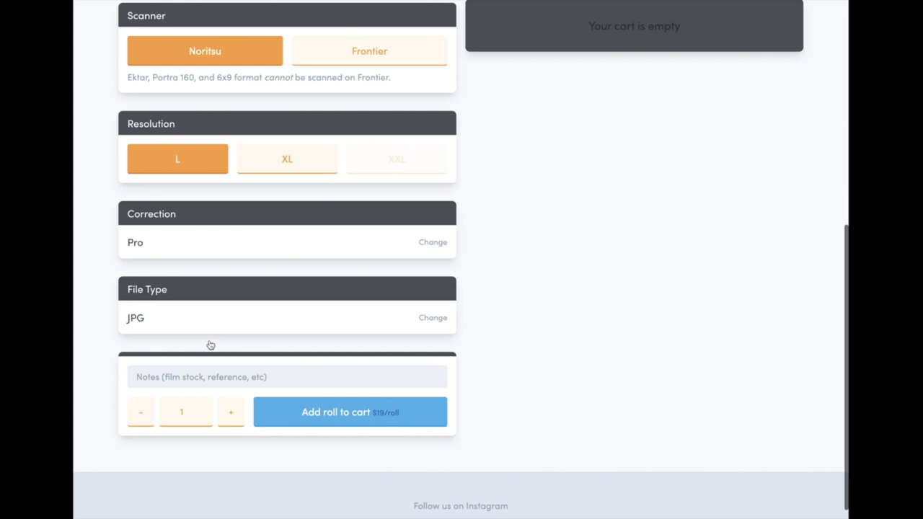
Step: Add the C41 roll to the cart with the note 'Beach Trip', then choose Add More
{"action": "scroll", "coordinate": [210, 346], "scroll_direction": "down", "scroll_amount": 1}
{"action": "left_click", "coordinate": [266, 359]}
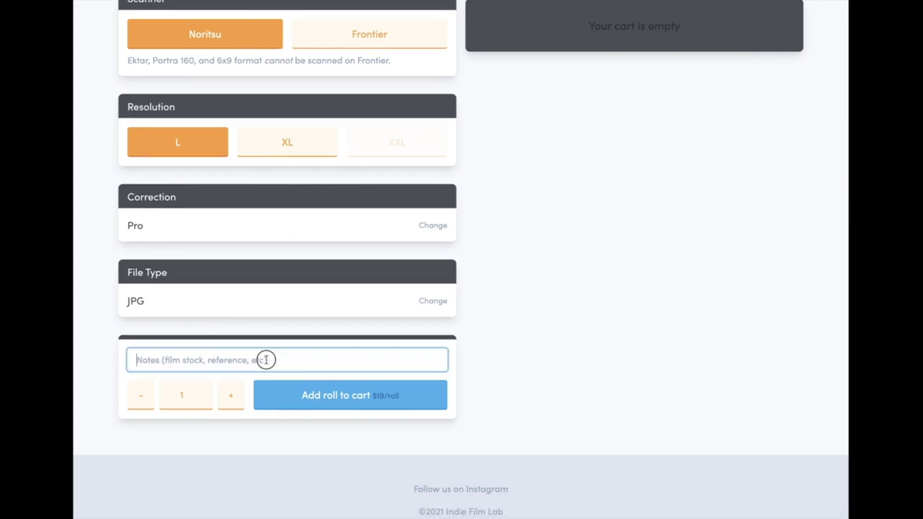
{"action": "type", "text": "B"}
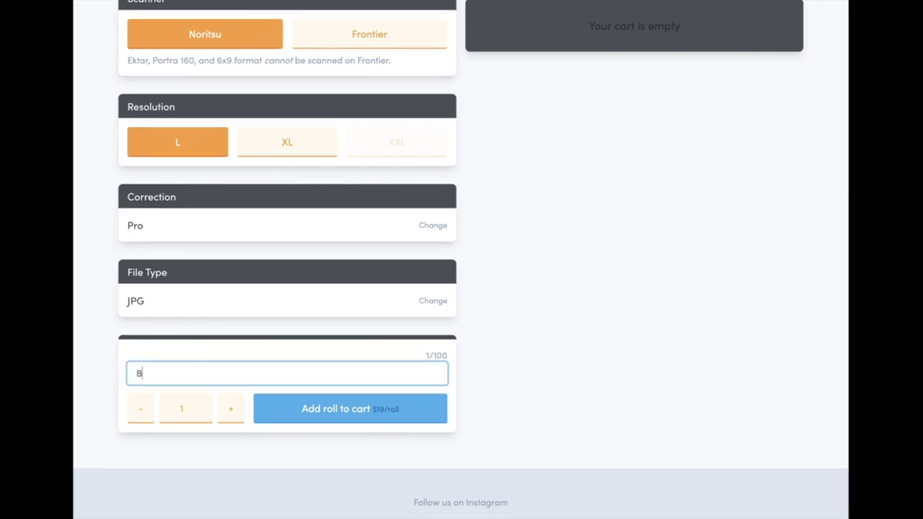
{"action": "type", "text": "each Trip"}
{"action": "left_click", "coordinate": [344, 411]}
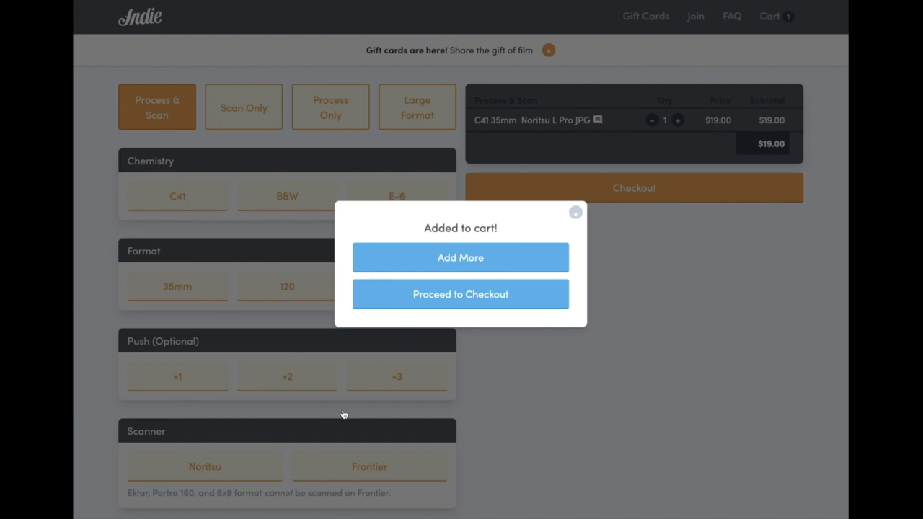
{"action": "left_click", "coordinate": [484, 266]}
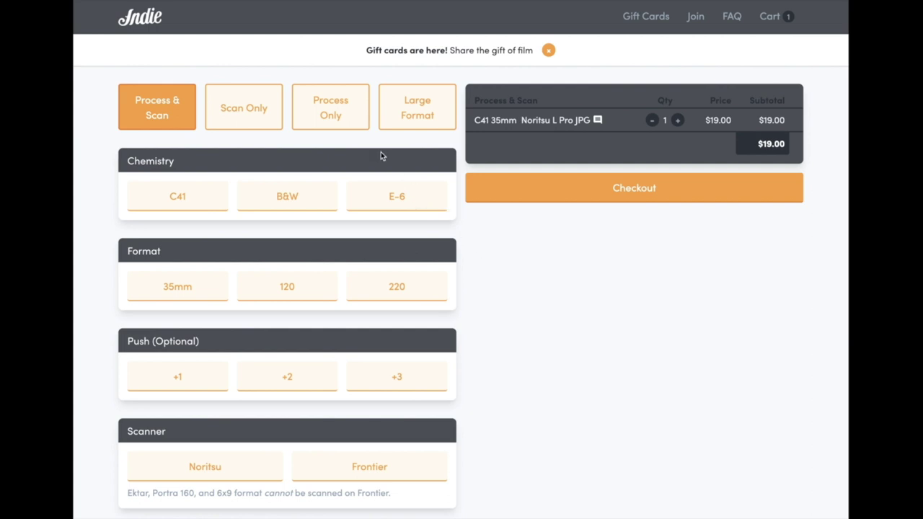
Step: Configure the second roll as B&W chemistry, 35mm format, scanned on the Noritsu
{"action": "left_click", "coordinate": [278, 203]}
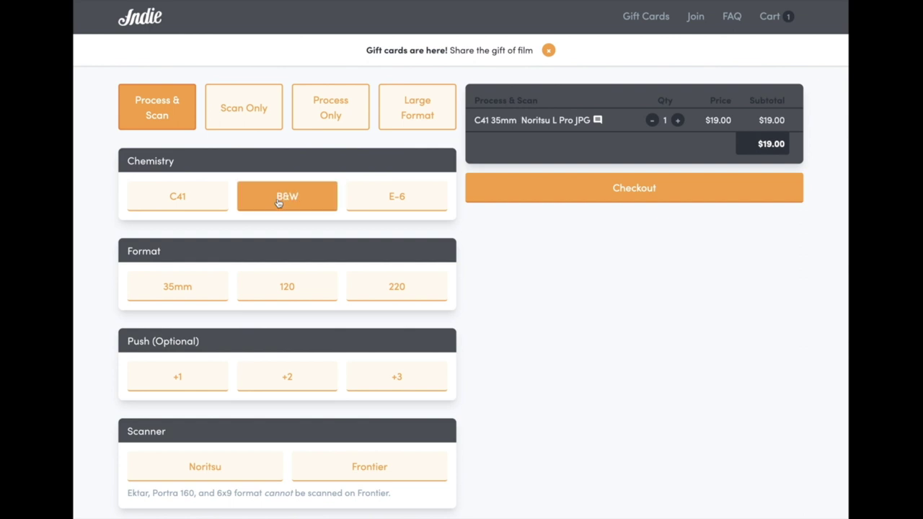
{"action": "left_click", "coordinate": [211, 293]}
{"action": "scroll", "coordinate": [212, 294], "scroll_direction": "down", "scroll_amount": 1}
{"action": "scroll", "coordinate": [211, 294], "scroll_direction": "down", "scroll_amount": 1}
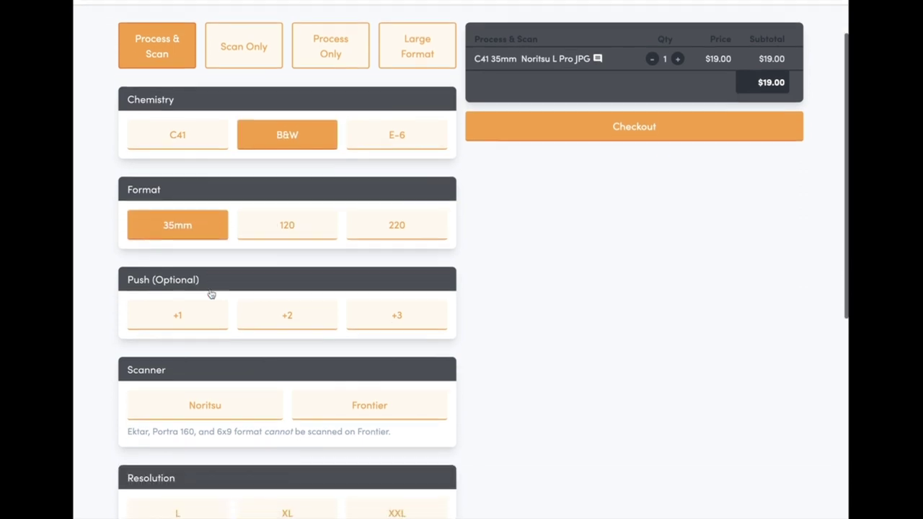
{"action": "scroll", "coordinate": [211, 294], "scroll_direction": "down", "scroll_amount": 1}
{"action": "scroll", "coordinate": [211, 293], "scroll_direction": "down", "scroll_amount": 1}
{"action": "scroll", "coordinate": [212, 293], "scroll_direction": "down", "scroll_amount": 1}
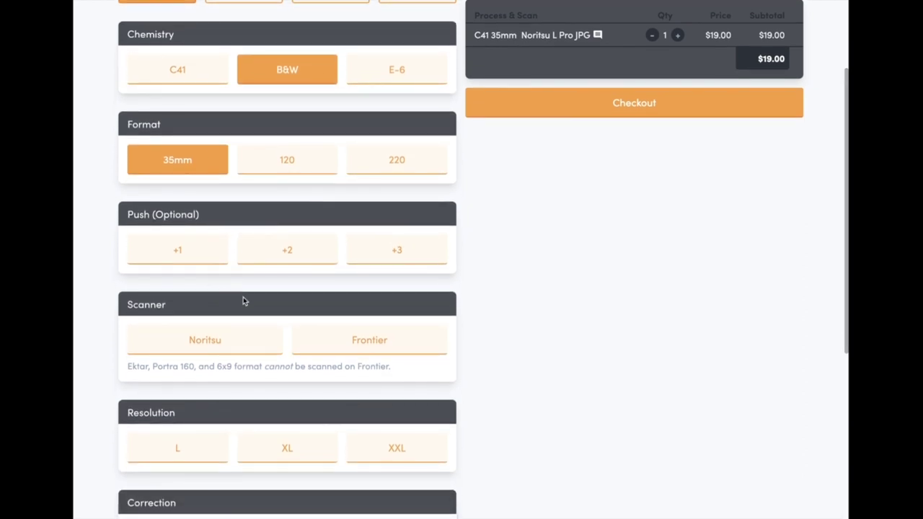
{"action": "left_click", "coordinate": [253, 339]}
{"action": "scroll", "coordinate": [239, 344], "scroll_direction": "down", "scroll_amount": 5}
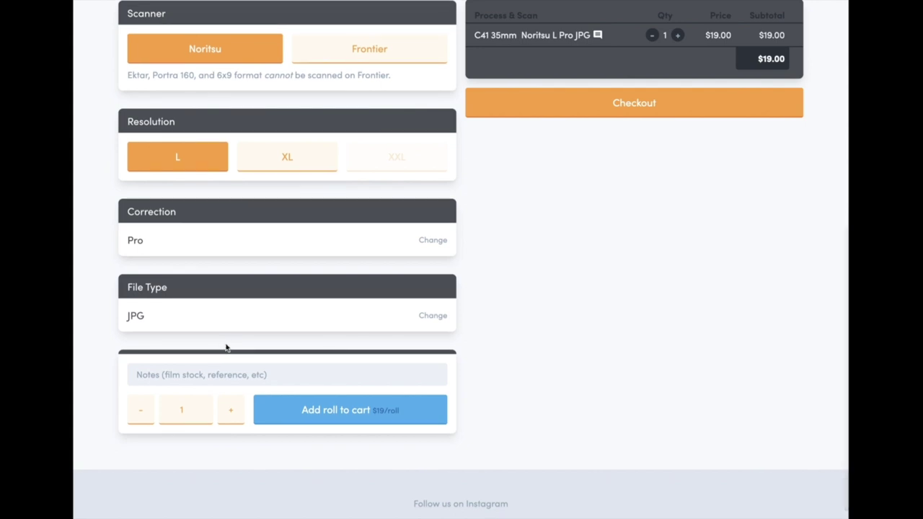
Step: Add the B&W roll with the note 'First day of school' and close the confirmation
{"action": "left_click", "coordinate": [277, 375]}
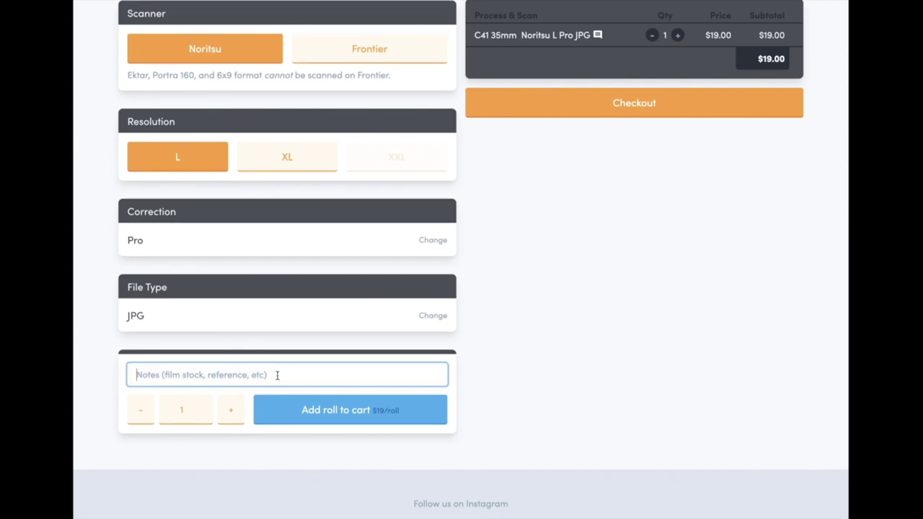
{"action": "type", "text": "First day"}
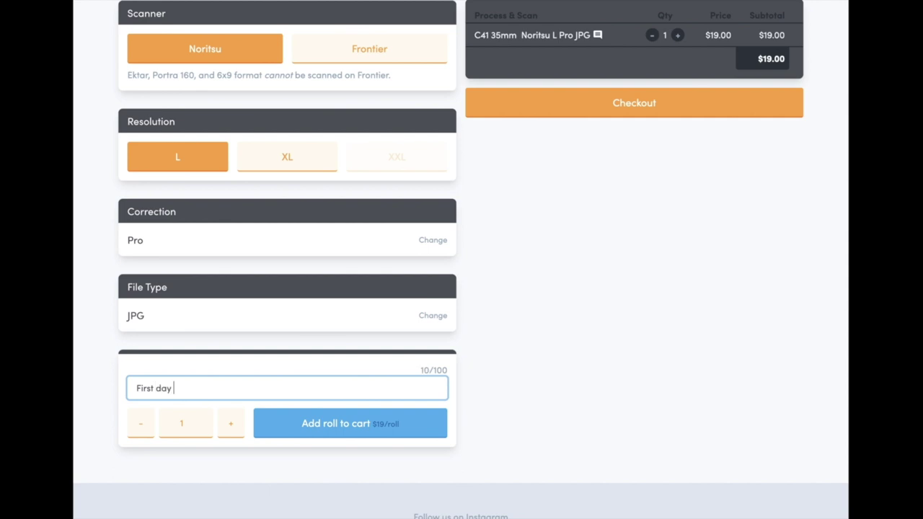
{"action": "type", "text": " of school"}
{"action": "left_click", "coordinate": [336, 423]}
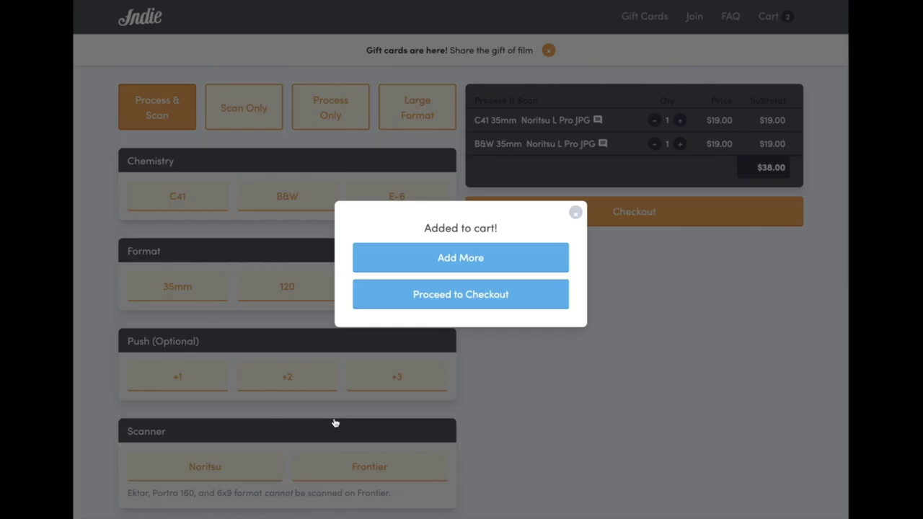
{"action": "left_click", "coordinate": [575, 215]}
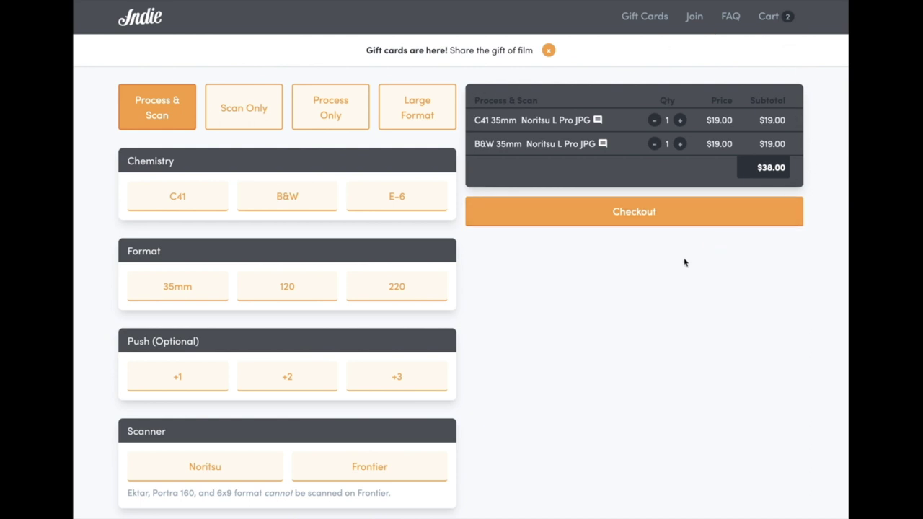
Step: Go to checkout and create an account with the customer's full name, e-mail and password
{"action": "left_click", "coordinate": [629, 216]}
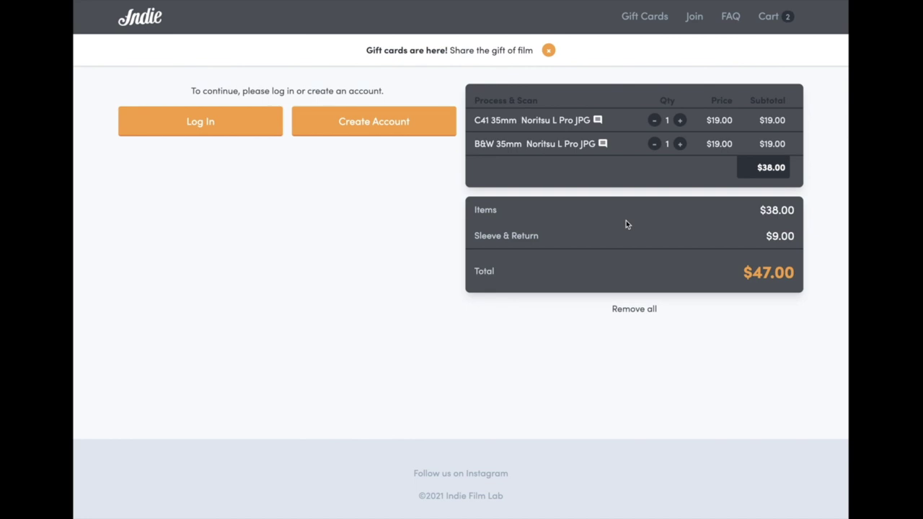
{"action": "left_click", "coordinate": [408, 130]}
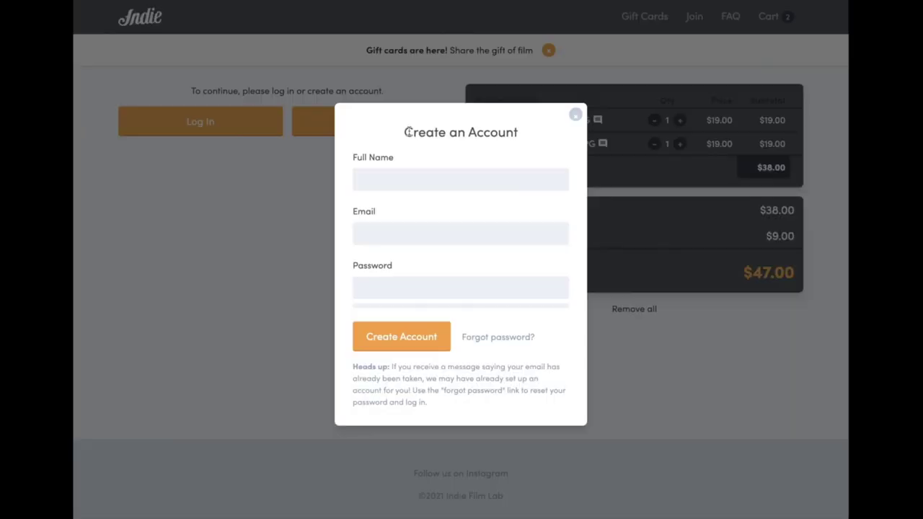
{"action": "left_click", "coordinate": [427, 180]}
{"action": "key", "text": "Tab"}
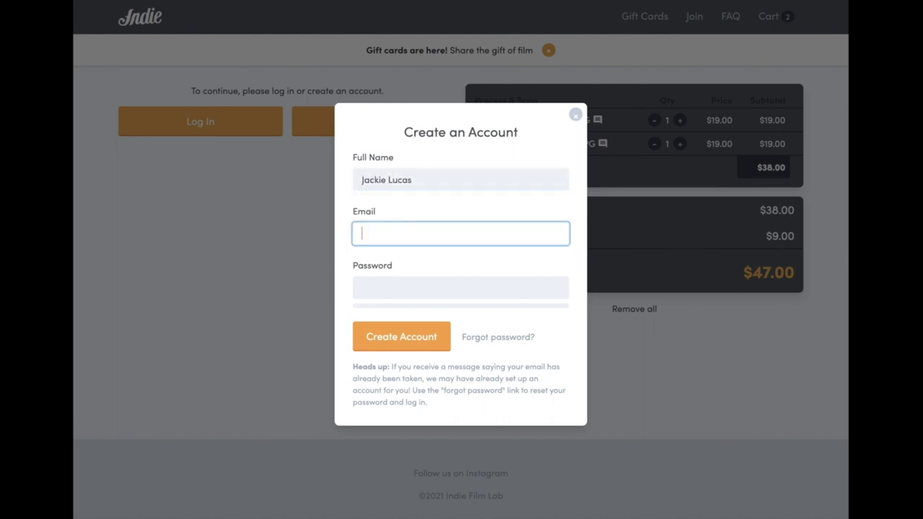
{"action": "type", "text": "jackie"}
{"action": "type", "text": "@exam"}
{"action": "type", "text": "ple.com"}
{"action": "key", "text": "Tab"}
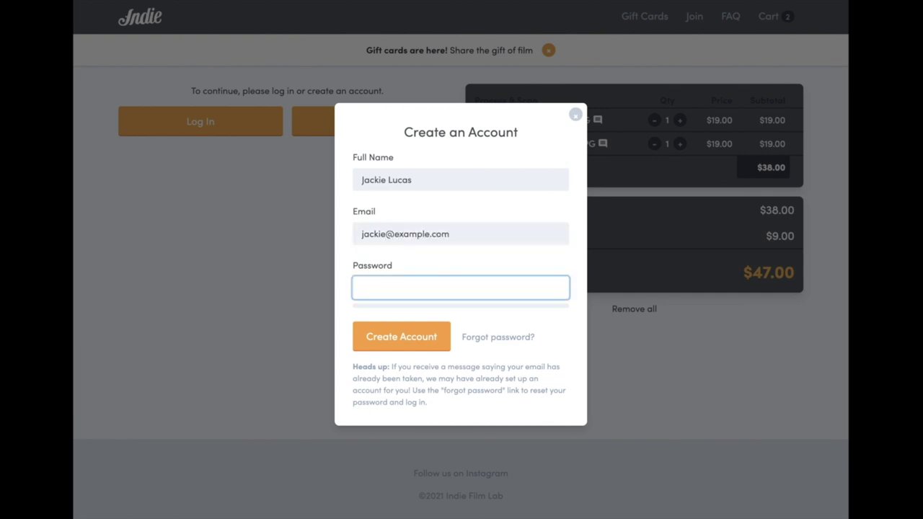
{"action": "type", "text": "password"}
{"action": "left_click", "coordinate": [424, 344]}
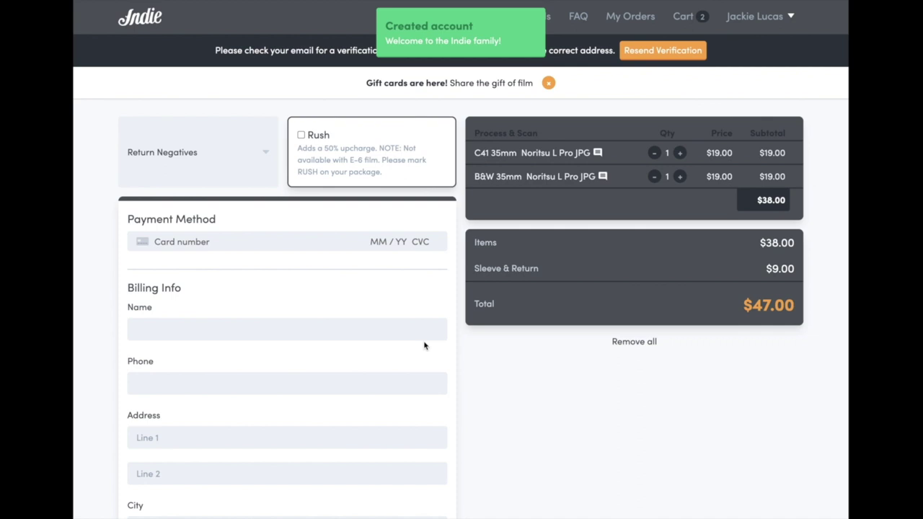
Step: Open the Return Negatives dropdown to see the negatives-handling options
{"action": "left_click", "coordinate": [222, 170]}
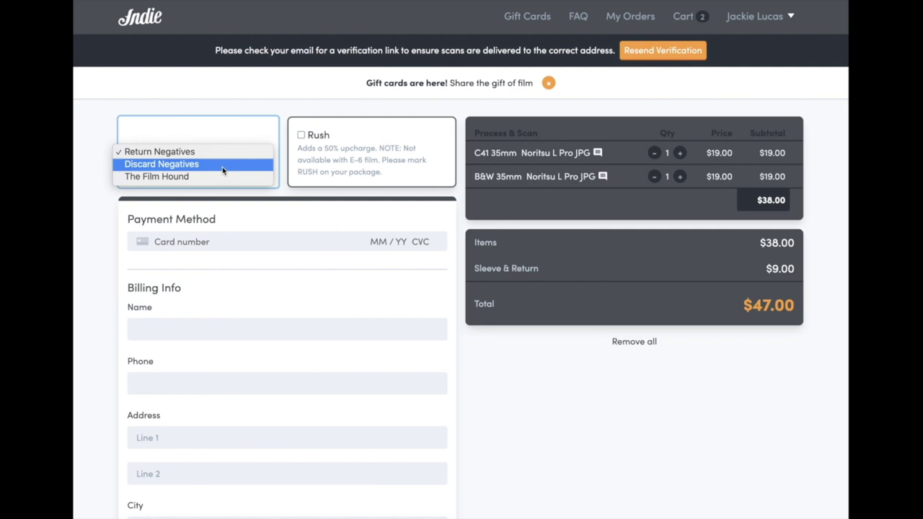
Step: Keep Return Negatives, enter card details, billing name, phone and address, and submit the order
{"action": "left_click", "coordinate": [227, 155]}
{"action": "scroll", "coordinate": [232, 159], "scroll_direction": "down", "scroll_amount": 2}
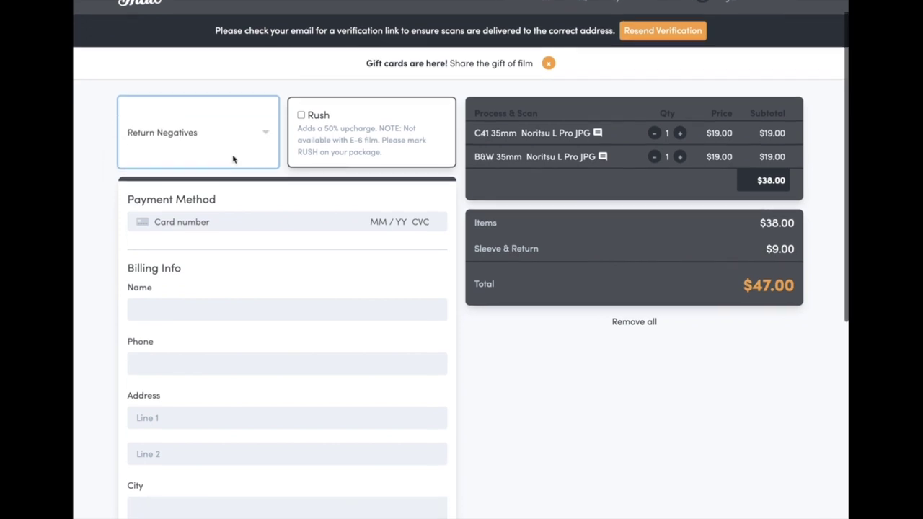
{"action": "scroll", "coordinate": [232, 159], "scroll_direction": "down", "scroll_amount": 3}
{"action": "left_click", "coordinate": [233, 161]}
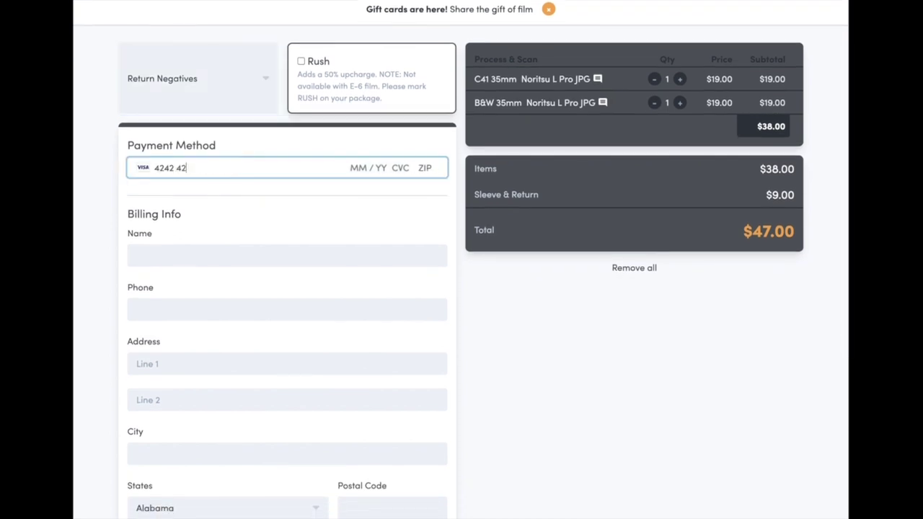
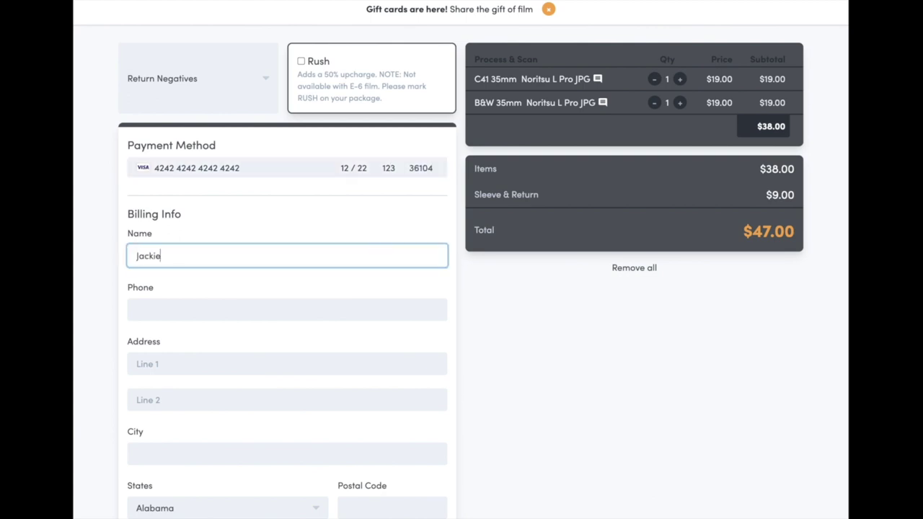
{"action": "left_click", "coordinate": [264, 417]}
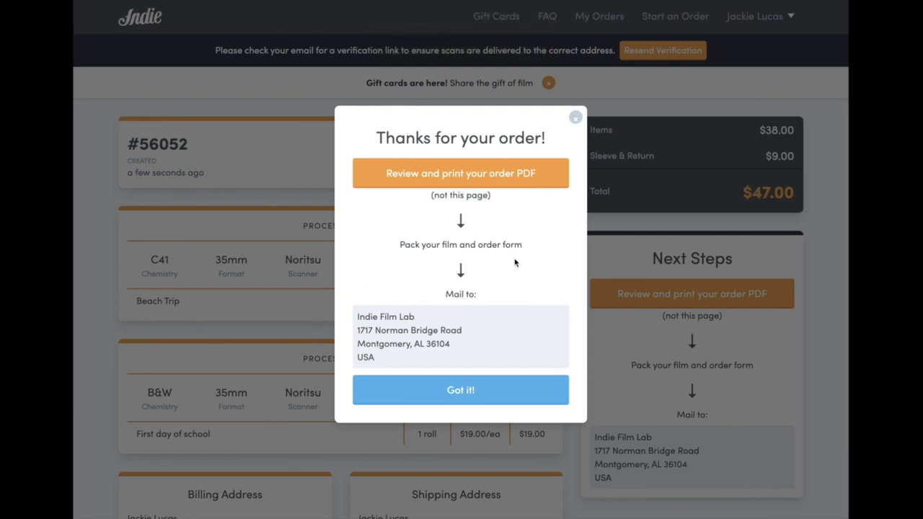
{"action": "left_click", "coordinate": [453, 176]}
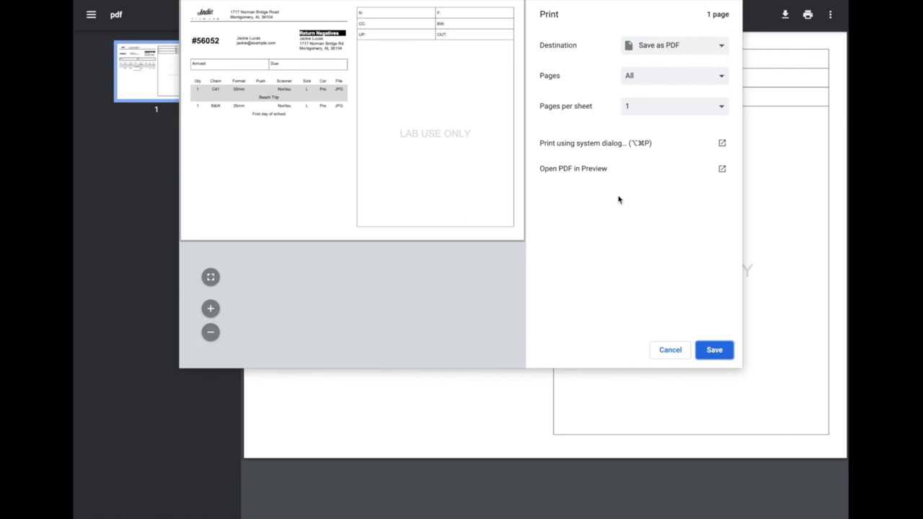
{"action": "left_click", "coordinate": [711, 352]}
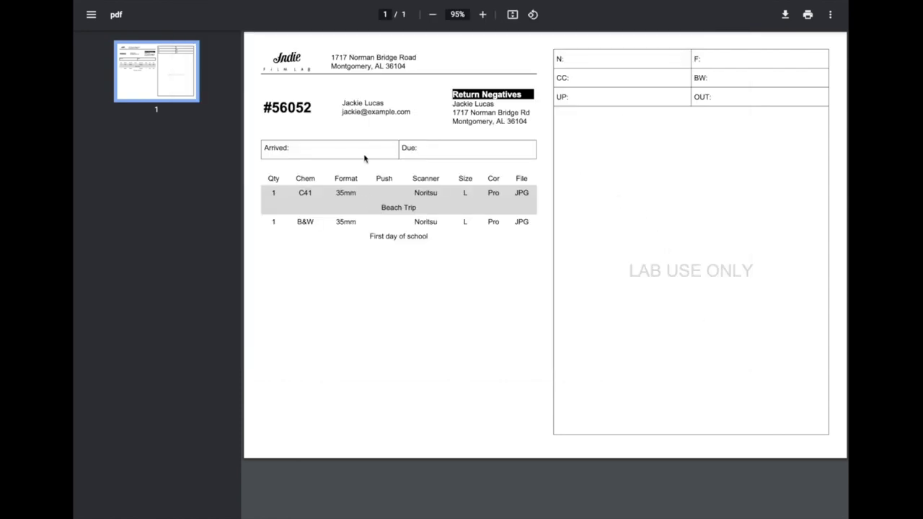
{"action": "key", "text": "ctrl+w"}
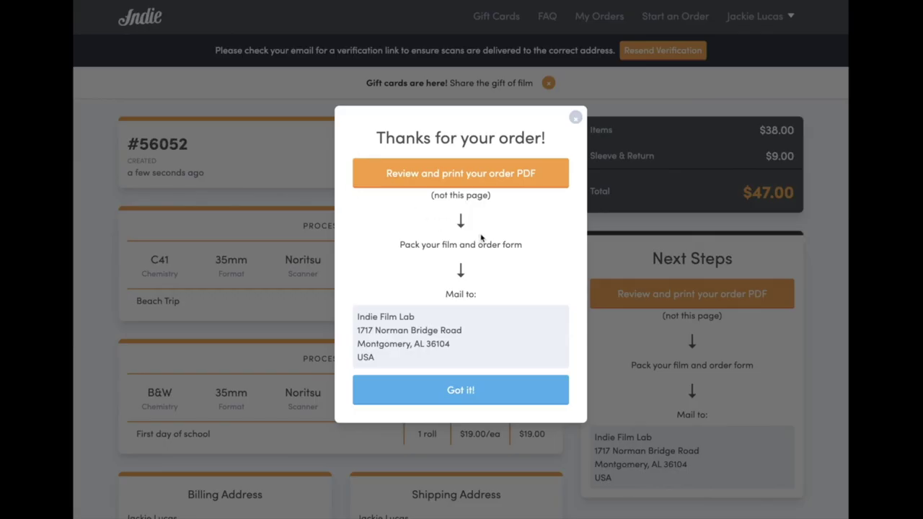
{"action": "left_click", "coordinate": [481, 389]}
{"action": "scroll", "coordinate": [481, 390], "scroll_direction": "down", "scroll_amount": 2}
{"action": "scroll", "coordinate": [481, 389], "scroll_direction": "down", "scroll_amount": 2}
{"action": "scroll", "coordinate": [481, 389], "scroll_direction": "up", "scroll_amount": 1}
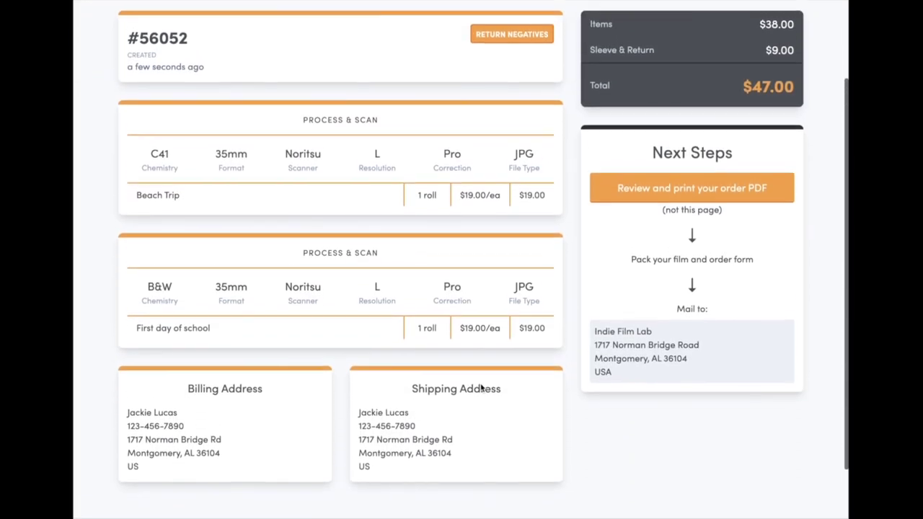
{"action": "scroll", "coordinate": [481, 390], "scroll_direction": "up", "scroll_amount": 1}
{"action": "scroll", "coordinate": [481, 389], "scroll_direction": "up", "scroll_amount": 1}
{"action": "scroll", "coordinate": [481, 390], "scroll_direction": "up", "scroll_amount": 1}
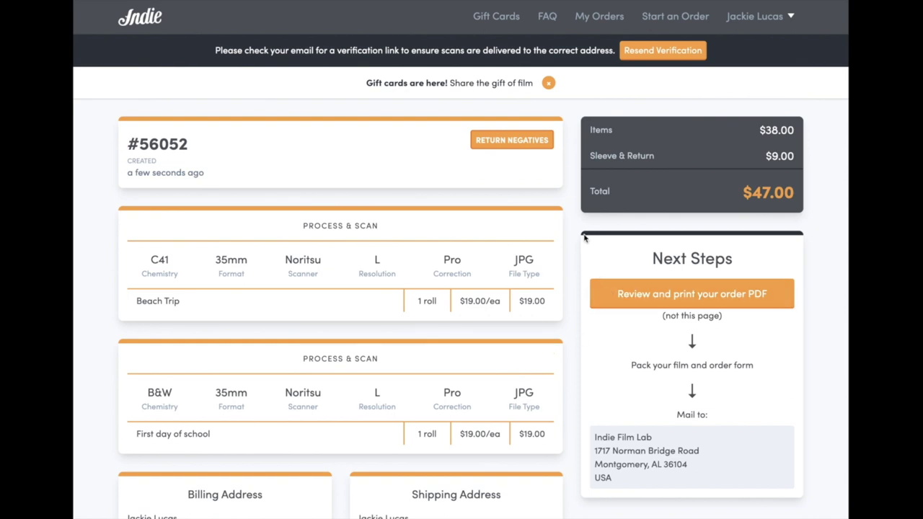
{"action": "left_click", "coordinate": [595, 22]}
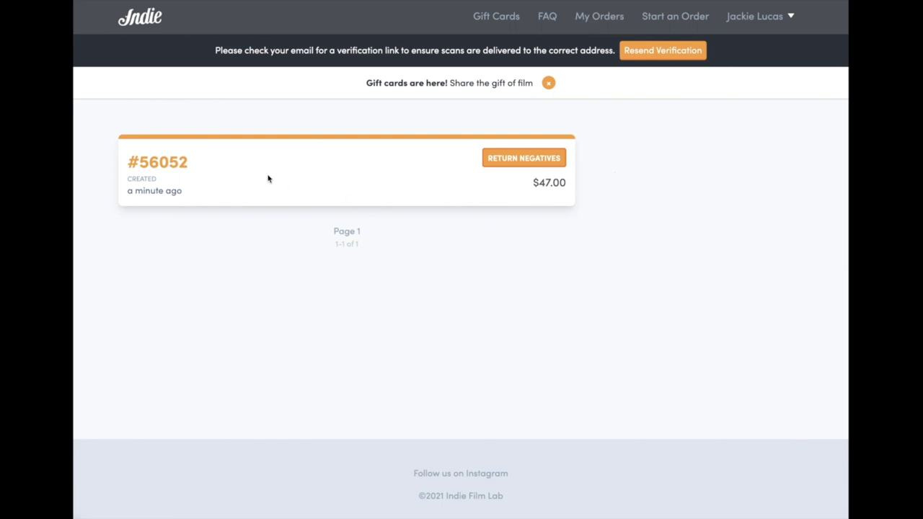
{"action": "left_click", "coordinate": [178, 163]}
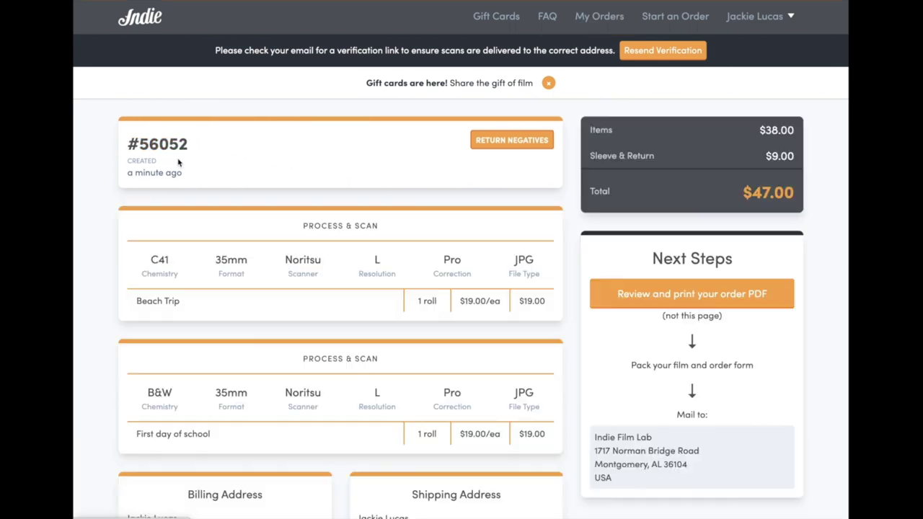